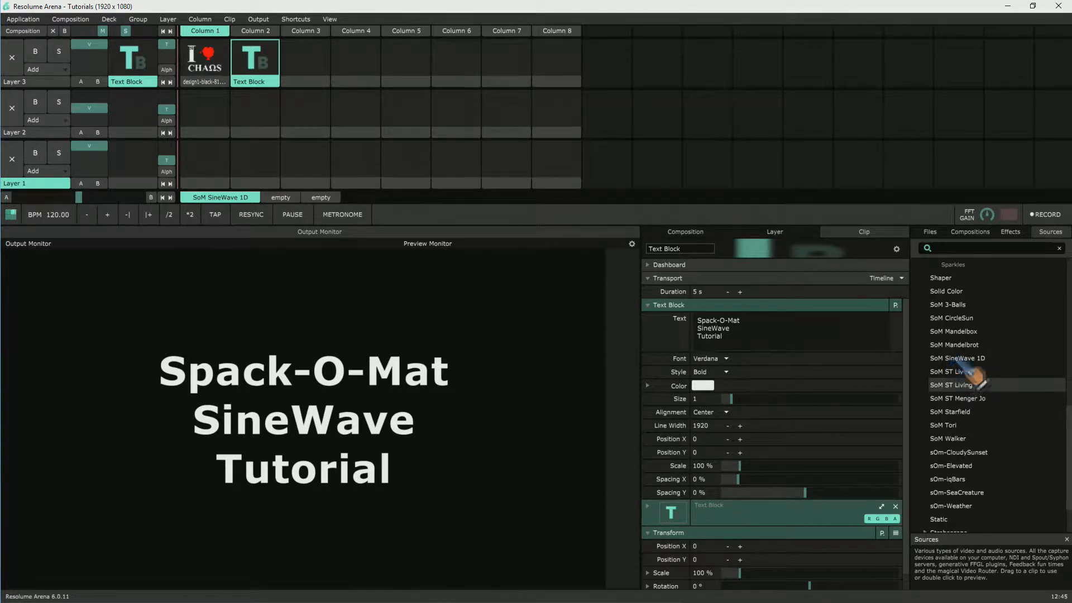
Step: Load the SoM SineWave 1D source into Layer 1, Column 2, play it, and clear the text clip from Layer 3's output
{"action": "left_click_drag", "start_coordinate": [965, 360], "coordinate": [267, 165]}
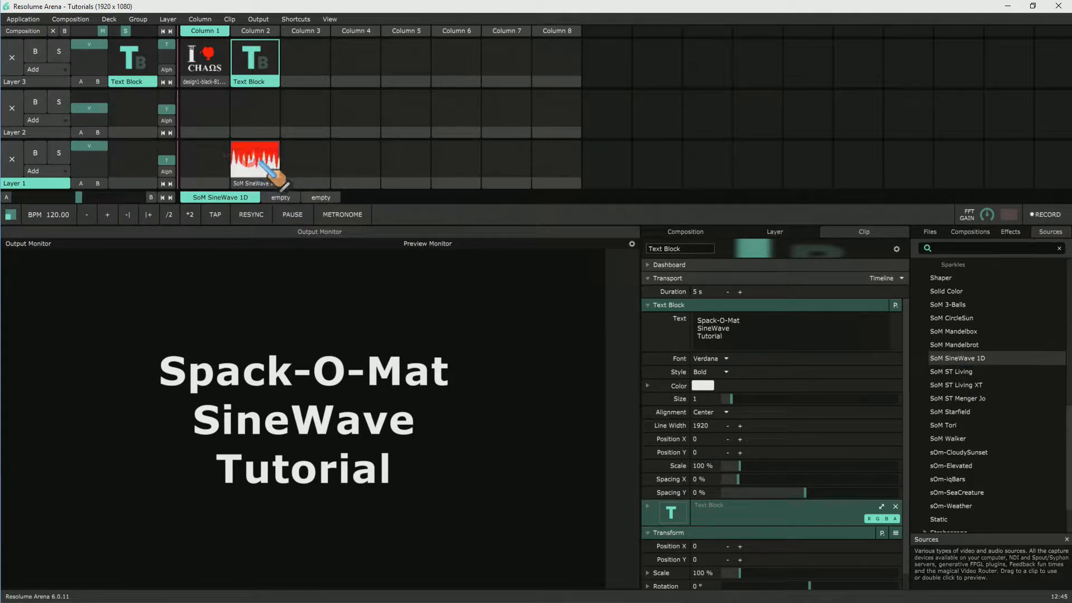
{"action": "left_click", "coordinate": [294, 54]}
{"action": "left_click", "coordinate": [246, 173]}
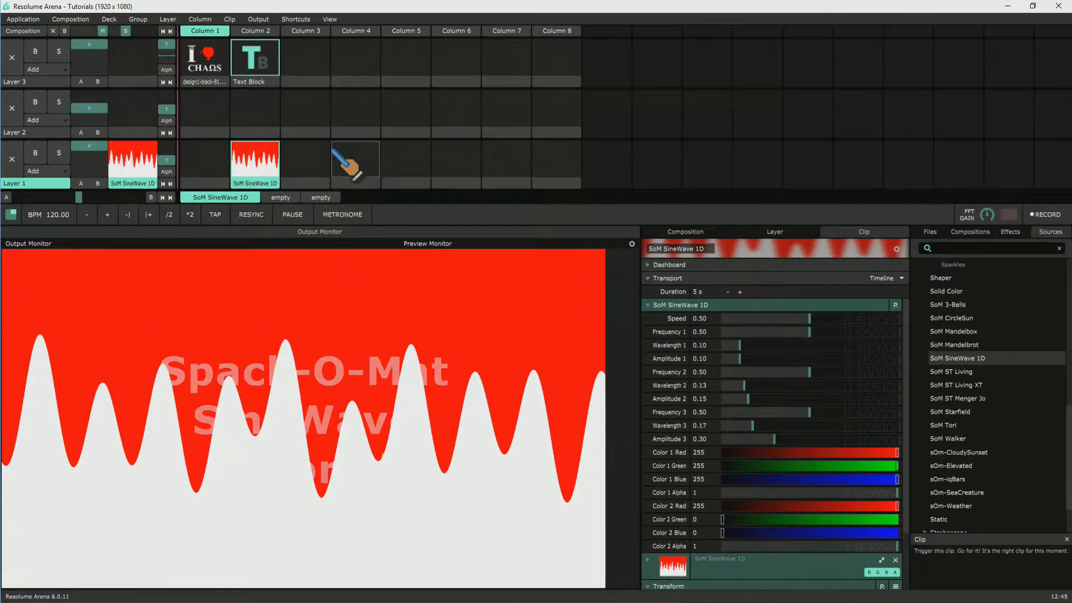
{"action": "left_click", "coordinate": [303, 44]}
{"action": "left_click", "coordinate": [260, 161]}
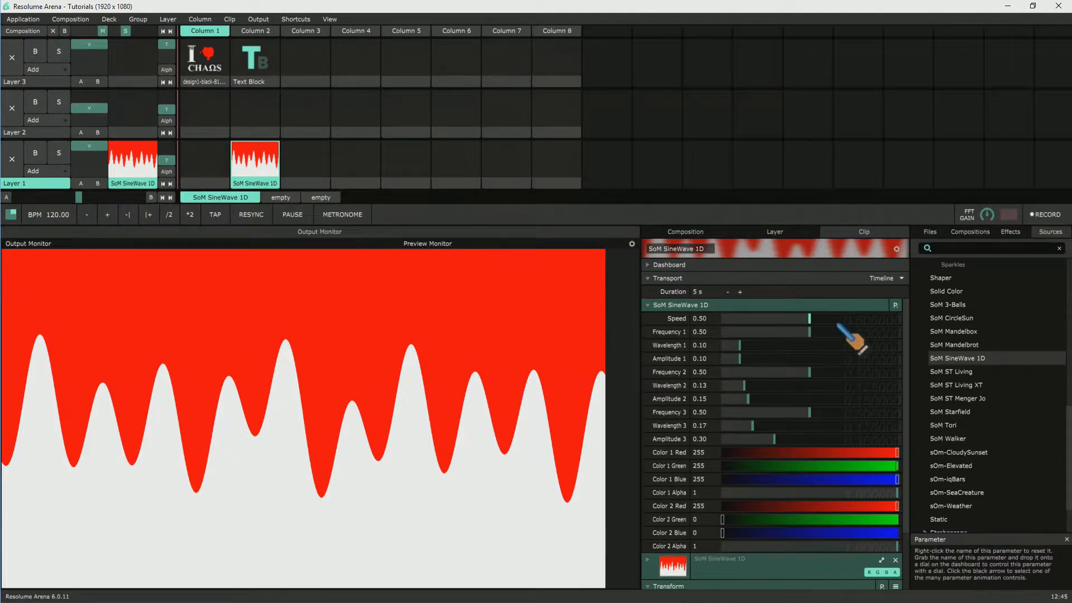
Step: Try out the SineWave clip's Speed, returning it to 0.50, and set the wavelengths and amplitudes of all three waves to 0
{"action": "mouse_move", "coordinate": [811, 320]}
{"action": "left_mouse_down"}
{"action": "mouse_move", "coordinate": [795, 319]}
{"action": "mouse_move", "coordinate": [820, 318]}
{"action": "mouse_move", "coordinate": [809, 319]}
{"action": "left_mouse_up"}
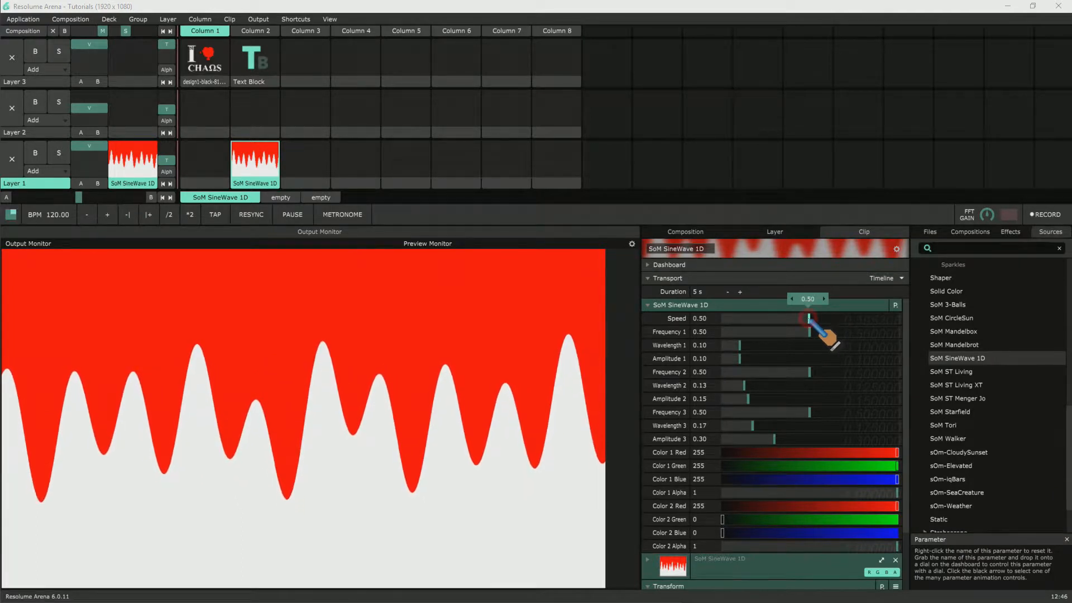
{"action": "left_click", "coordinate": [808, 318]}
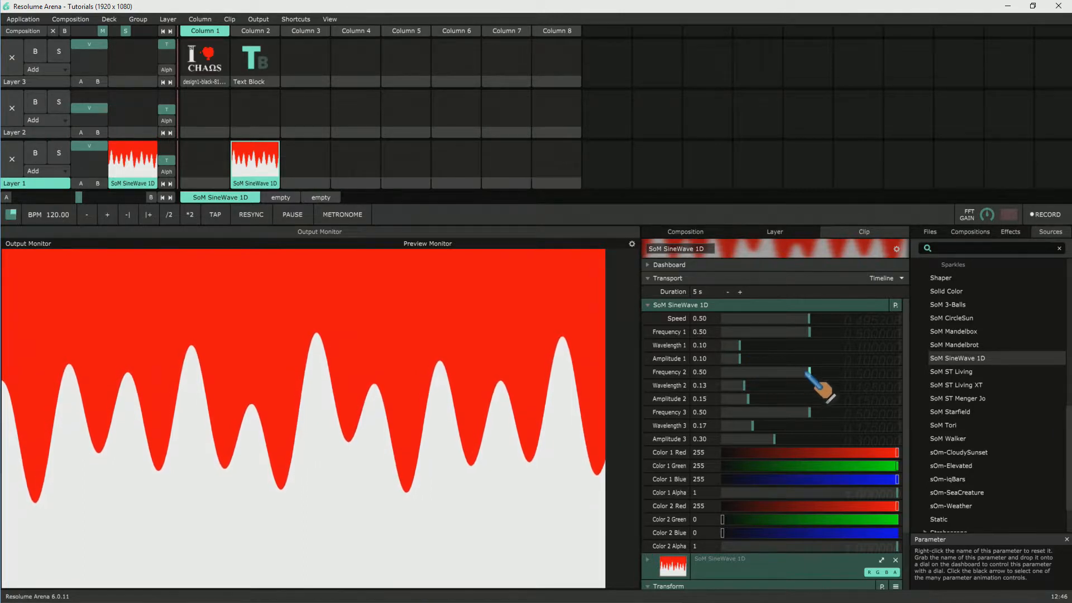
{"action": "left_click_drag", "start_coordinate": [745, 387], "coordinate": [687, 397]}
{"action": "left_click_drag", "start_coordinate": [753, 427], "coordinate": [692, 429]}
{"action": "left_click_drag", "start_coordinate": [773, 440], "coordinate": [695, 439]}
{"action": "left_click_drag", "start_coordinate": [740, 359], "coordinate": [692, 346]}
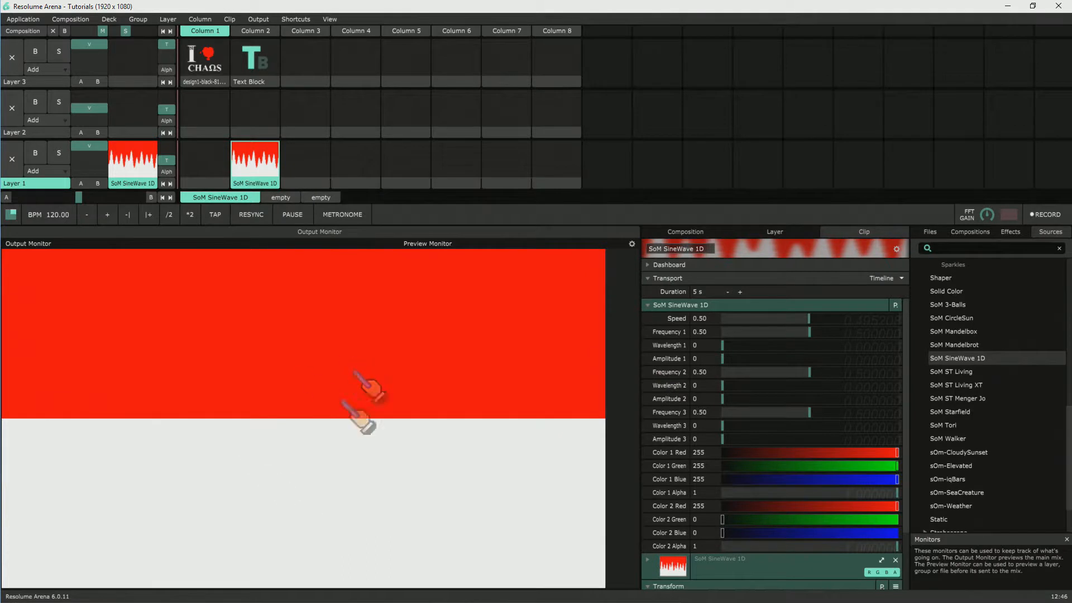
Step: Set Frequency 1 to 0.78 and Amplitude 1 to 0.19, with Wavelength 1 reset to 0
{"action": "left_click_drag", "start_coordinate": [818, 339], "coordinate": [859, 338]}
{"action": "left_click_drag", "start_coordinate": [724, 345], "coordinate": [793, 345]}
{"action": "left_click_drag", "start_coordinate": [723, 358], "coordinate": [741, 358]}
{"action": "right_click", "coordinate": [690, 358]}
{"action": "right_click", "coordinate": [693, 345]}
{"action": "left_click_drag", "start_coordinate": [724, 359], "coordinate": [754, 358]}
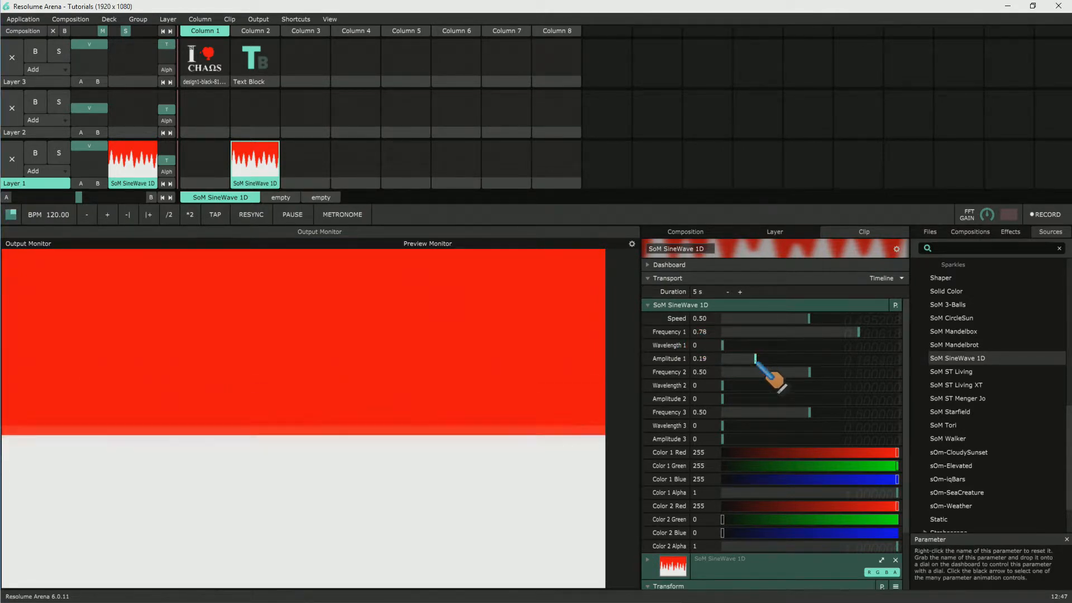
Step: Set Frequency 1 to 0.51 and Wavelength 1 to 0.12
{"action": "left_click_drag", "start_coordinate": [859, 331], "coordinate": [832, 332]}
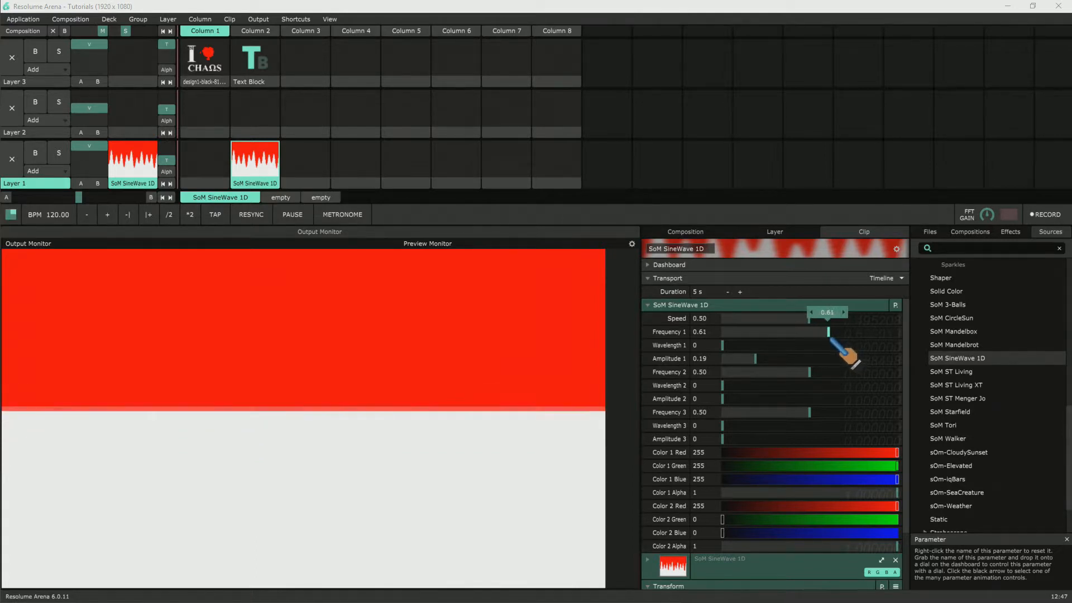
{"action": "mouse_move", "coordinate": [829, 331]}
{"action": "left_mouse_down"}
{"action": "mouse_move", "coordinate": [811, 331]}
{"action": "mouse_move", "coordinate": [811, 343]}
{"action": "left_mouse_up"}
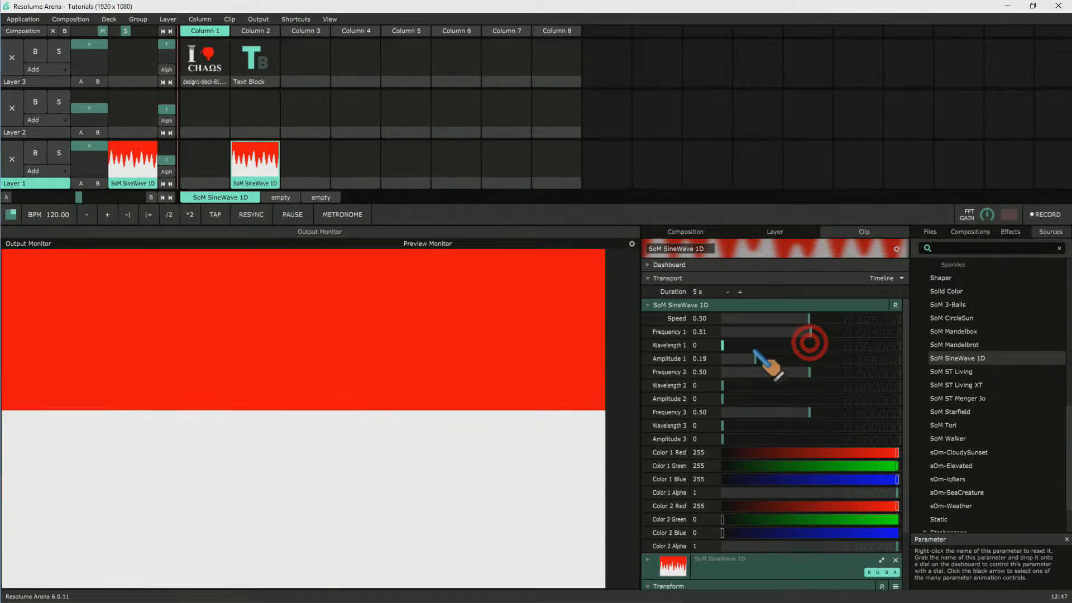
{"action": "mouse_move", "coordinate": [723, 345]}
{"action": "left_mouse_down"}
{"action": "mouse_move", "coordinate": [818, 345]}
{"action": "mouse_move", "coordinate": [732, 345]}
{"action": "left_mouse_up"}
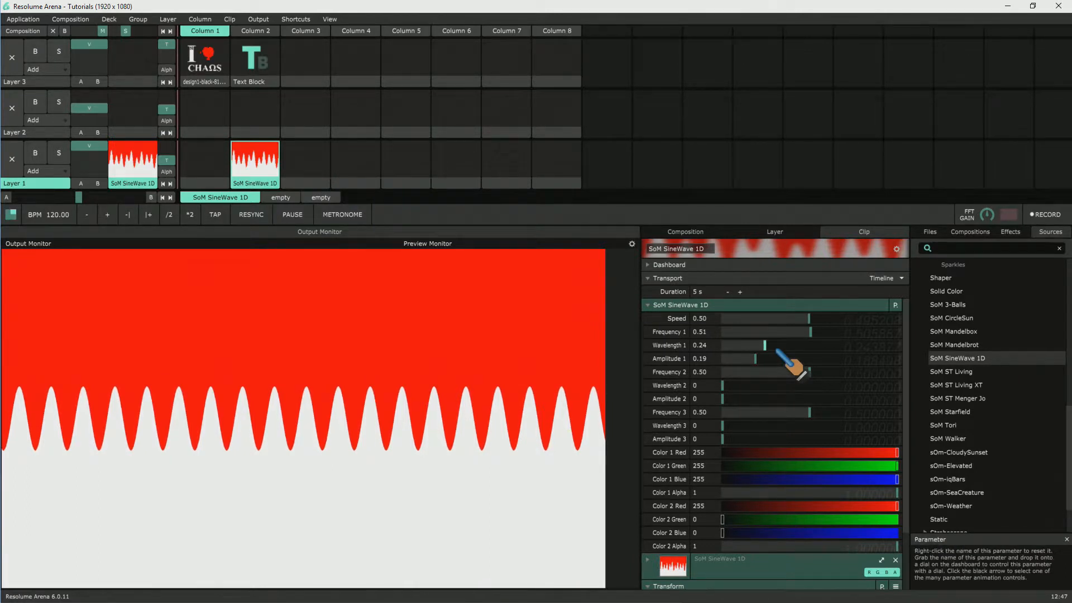
{"action": "left_click_drag", "start_coordinate": [765, 345], "coordinate": [756, 345]}
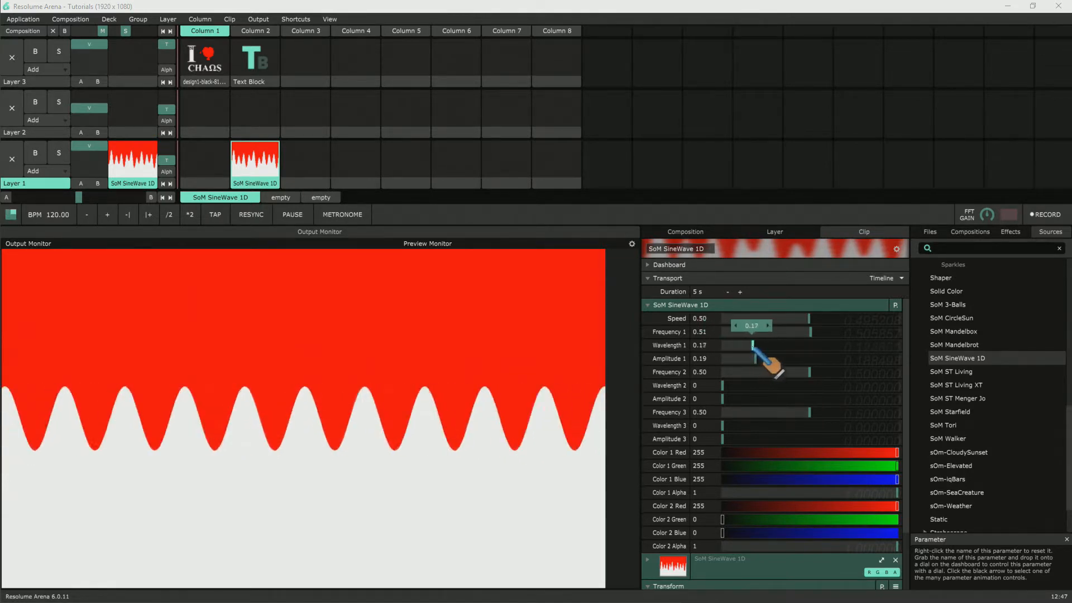
{"action": "mouse_move", "coordinate": [754, 355]}
{"action": "left_mouse_down"}
{"action": "mouse_move", "coordinate": [781, 356]}
{"action": "mouse_move", "coordinate": [747, 356]}
{"action": "left_mouse_up"}
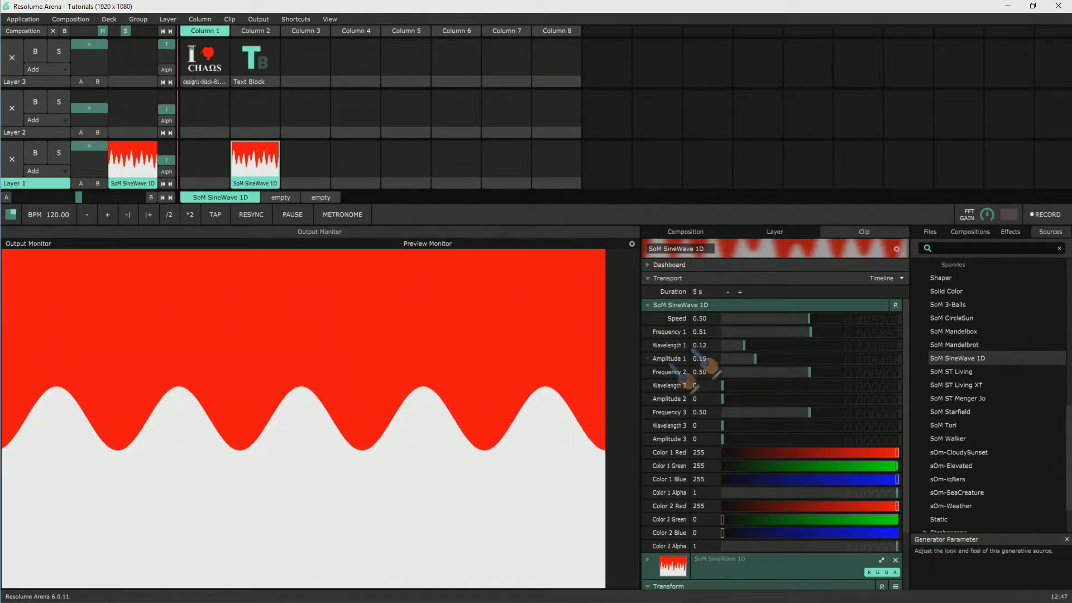
Step: Adjust the first wave to Frequency 0.59, Wavelength 0.16 and Amplitude 0.19
{"action": "left_click", "coordinate": [830, 332]}
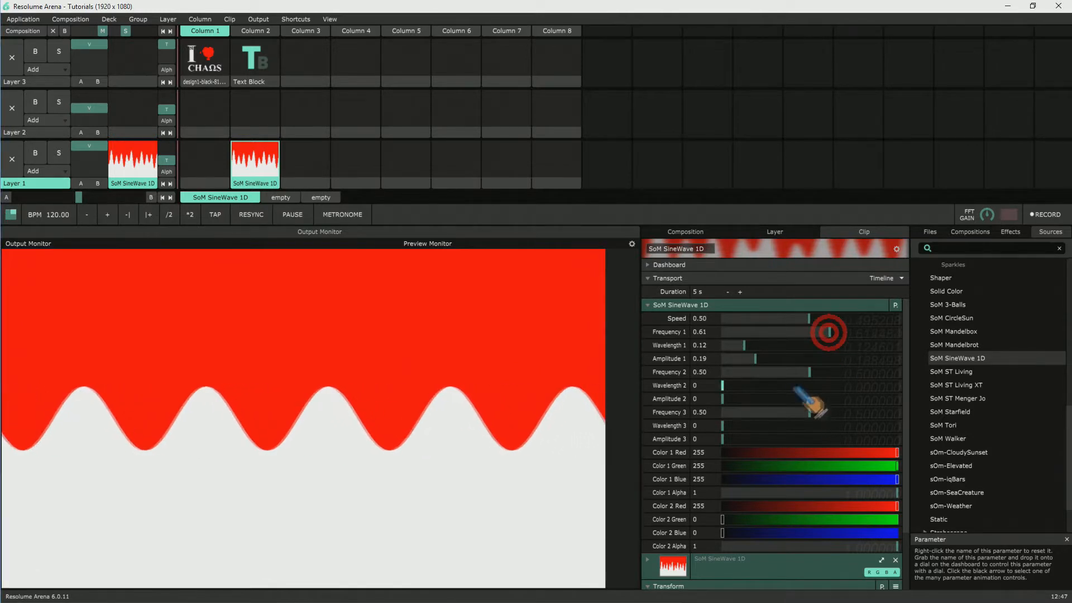
{"action": "mouse_move", "coordinate": [830, 332]}
{"action": "left_mouse_down"}
{"action": "mouse_move", "coordinate": [793, 332]}
{"action": "mouse_move", "coordinate": [825, 332]}
{"action": "left_mouse_up"}
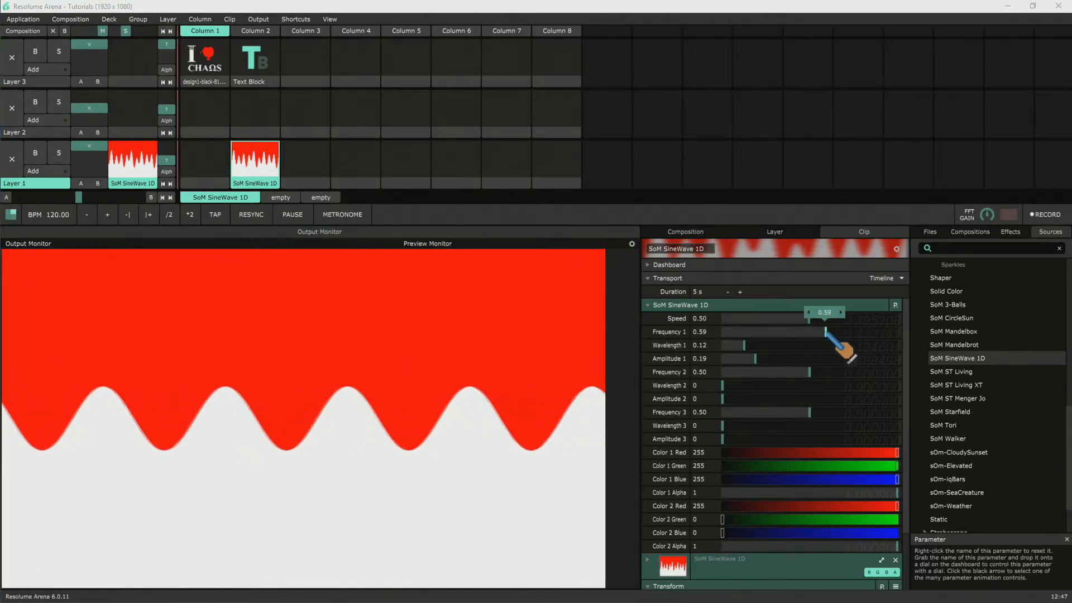
{"action": "mouse_move", "coordinate": [744, 345]}
{"action": "left_mouse_down"}
{"action": "mouse_move", "coordinate": [803, 345]}
{"action": "mouse_move", "coordinate": [750, 347]}
{"action": "left_mouse_up"}
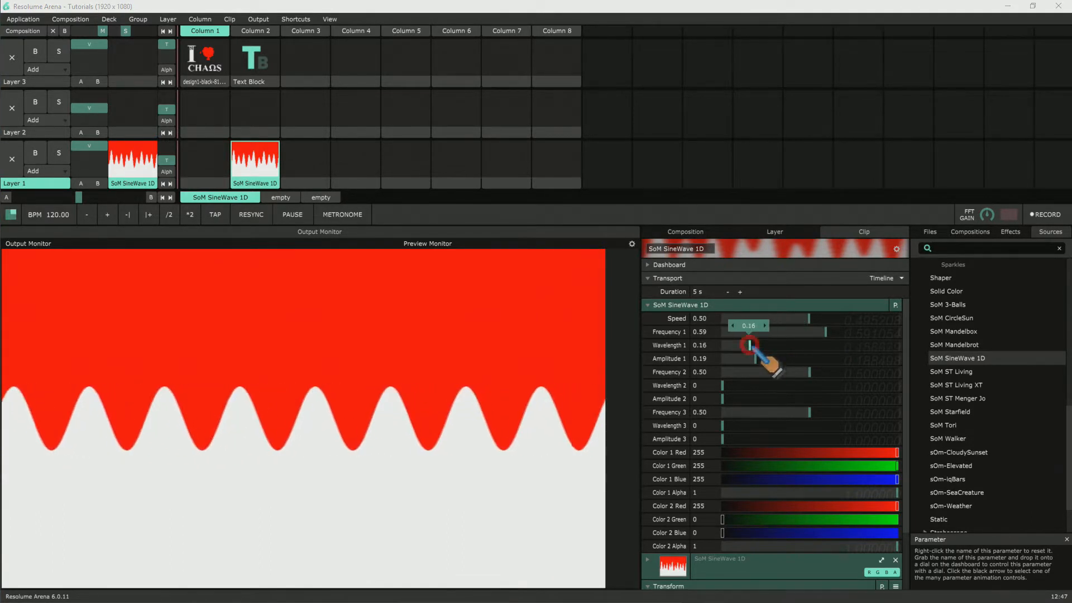
{"action": "mouse_move", "coordinate": [755, 358]}
{"action": "mouse_move", "coordinate": [754, 359]}
{"action": "left_mouse_down"}
{"action": "mouse_move", "coordinate": [835, 359]}
{"action": "mouse_move", "coordinate": [732, 359]}
{"action": "mouse_move", "coordinate": [807, 358]}
{"action": "mouse_move", "coordinate": [754, 359]}
{"action": "left_mouse_up"}
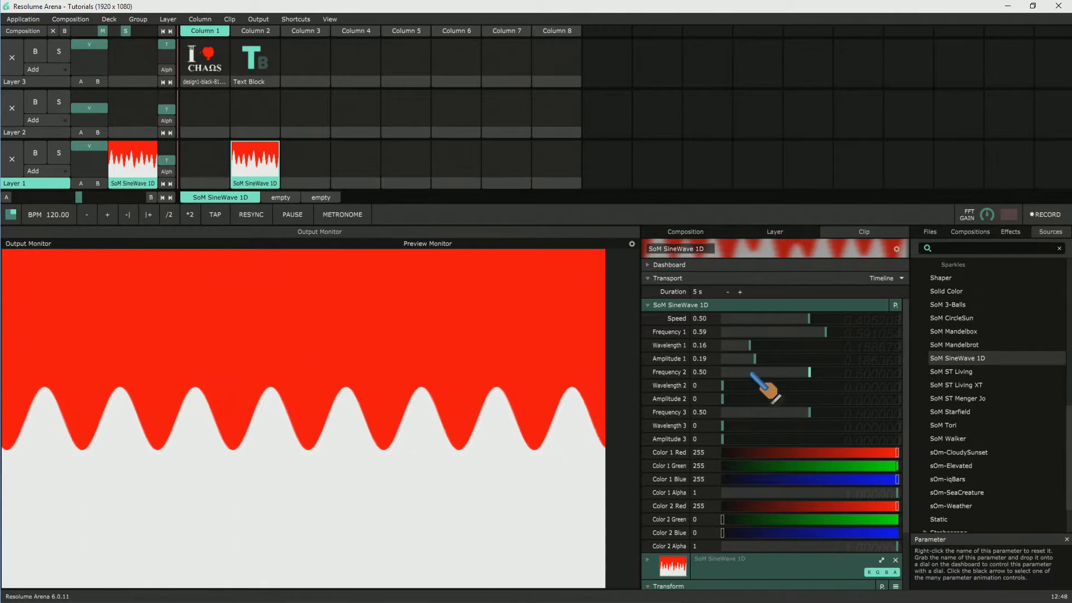
Step: Set the second wave to Frequency 0.43, Wavelength 0.19 and Amplitude 0.27, and try out Speed, returning it to 0.50
{"action": "left_click_drag", "start_coordinate": [724, 385], "coordinate": [769, 399]}
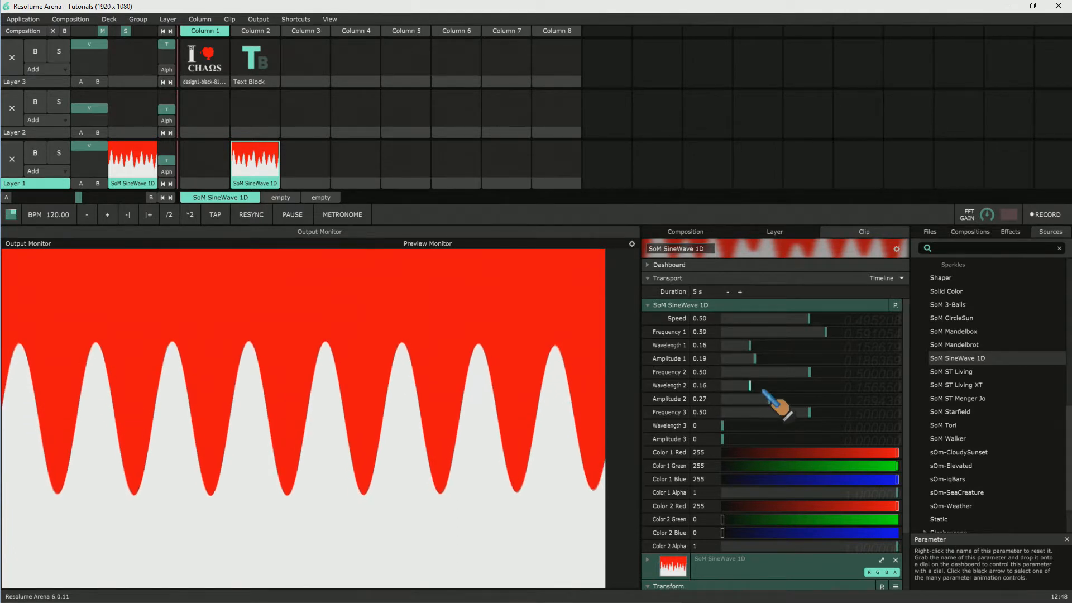
{"action": "left_click_drag", "start_coordinate": [764, 391], "coordinate": [796, 372]}
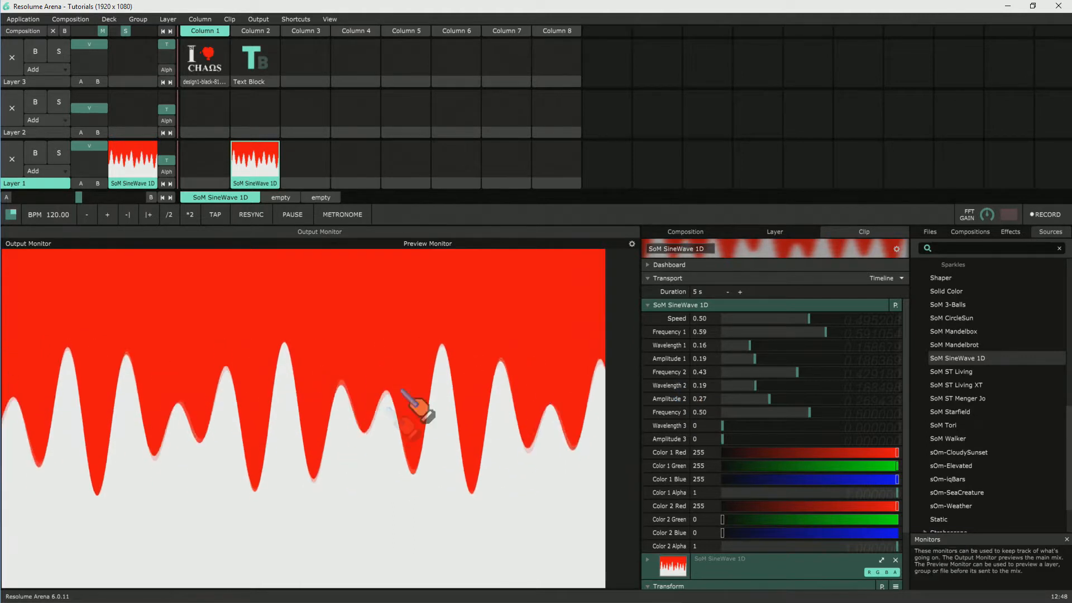
{"action": "mouse_move", "coordinate": [809, 319]}
{"action": "left_mouse_down"}
{"action": "mouse_move", "coordinate": [761, 318]}
{"action": "mouse_move", "coordinate": [913, 320]}
{"action": "mouse_move", "coordinate": [802, 322]}
{"action": "mouse_move", "coordinate": [811, 322]}
{"action": "left_mouse_up"}
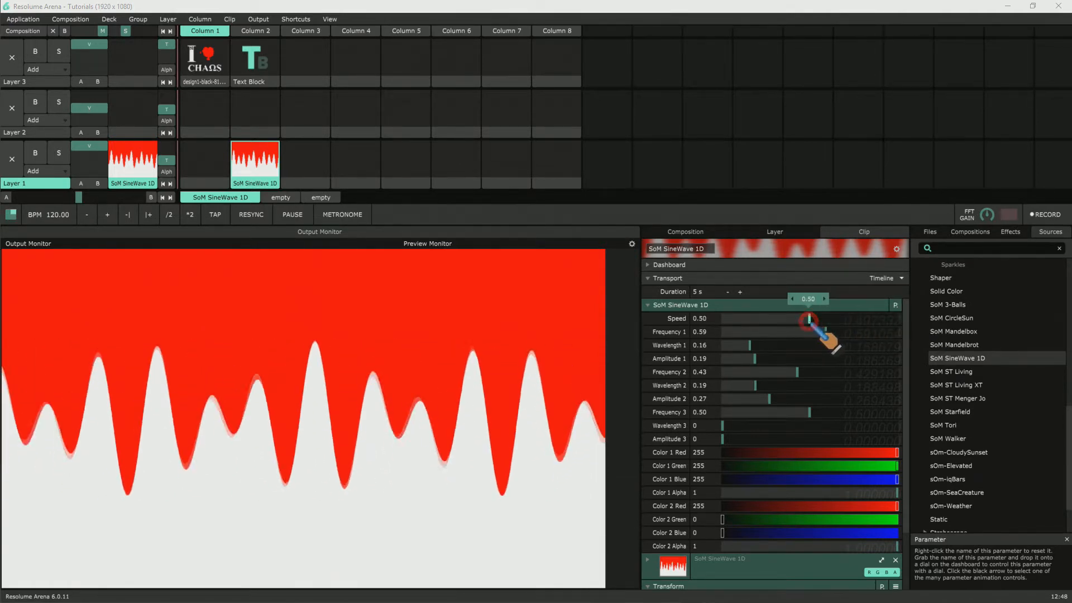
{"action": "left_click", "coordinate": [809, 321]}
Step: Set Frequency 1 and Frequency 2 to 0.50 and raise the overall Speed to 0.68
{"action": "left_click_drag", "start_coordinate": [824, 332], "coordinate": [800, 335]}
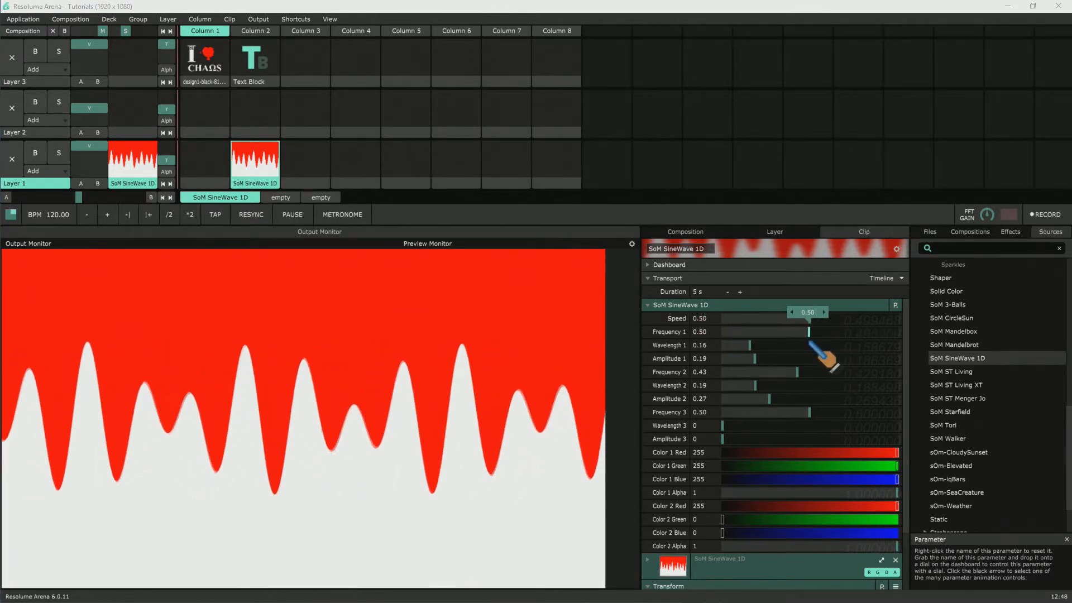
{"action": "left_click_drag", "start_coordinate": [797, 372], "coordinate": [807, 372]}
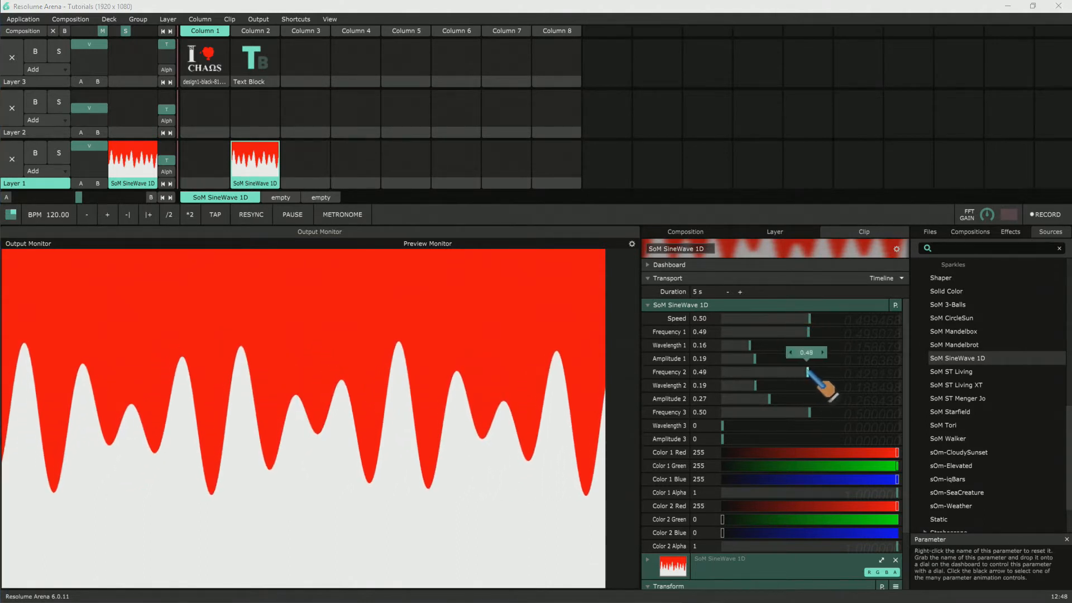
{"action": "left_click_drag", "start_coordinate": [809, 318], "coordinate": [838, 318]}
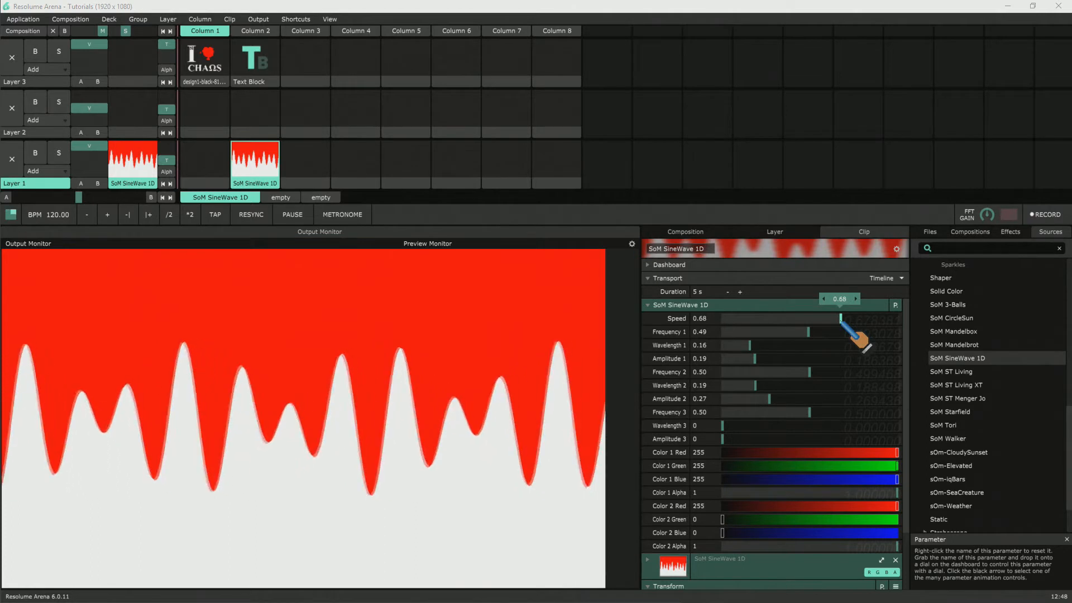
{"action": "left_click_drag", "start_coordinate": [841, 318], "coordinate": [841, 318]}
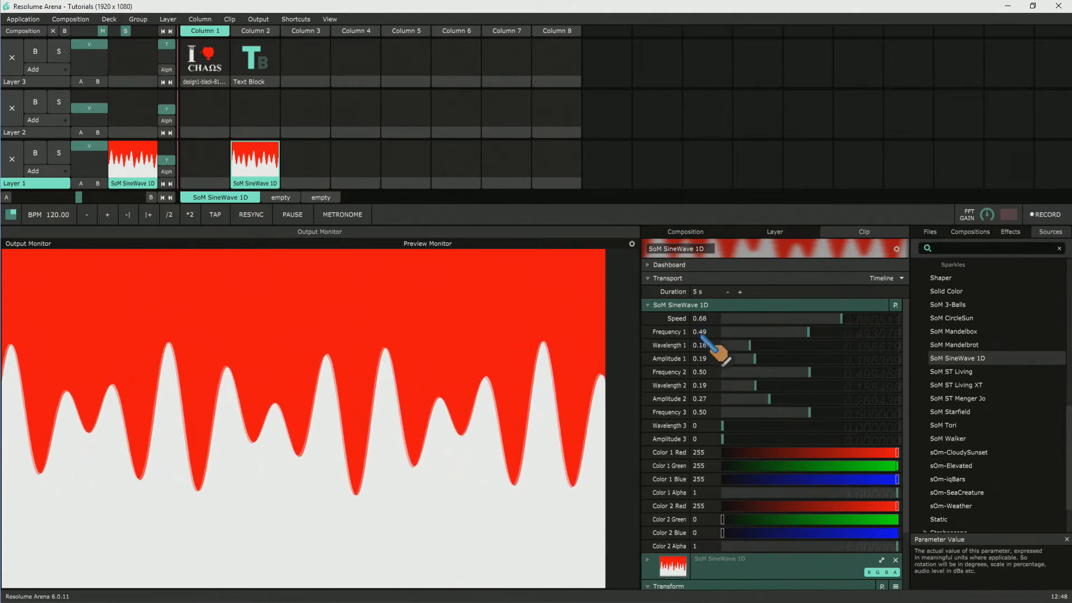
{"action": "left_click_drag", "start_coordinate": [694, 330], "coordinate": [760, 334]}
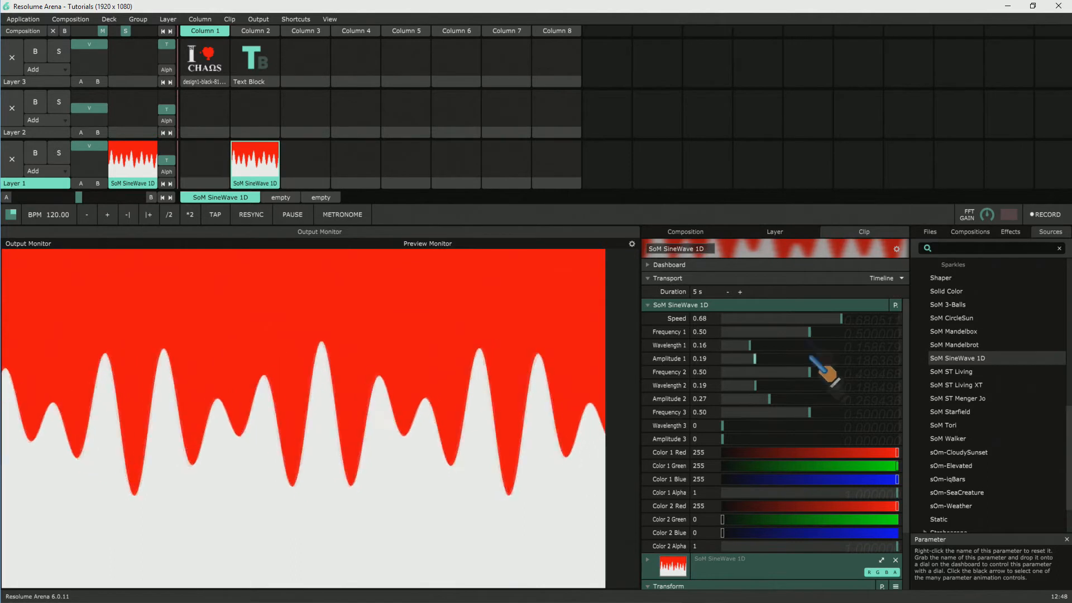
Step: Set Wavelength 3 to 0.19 and Amplitude 3 to 0.39, and play the Text Block clip on Layer 3 over the waves
{"action": "left_click_drag", "start_coordinate": [754, 426], "coordinate": [790, 440]}
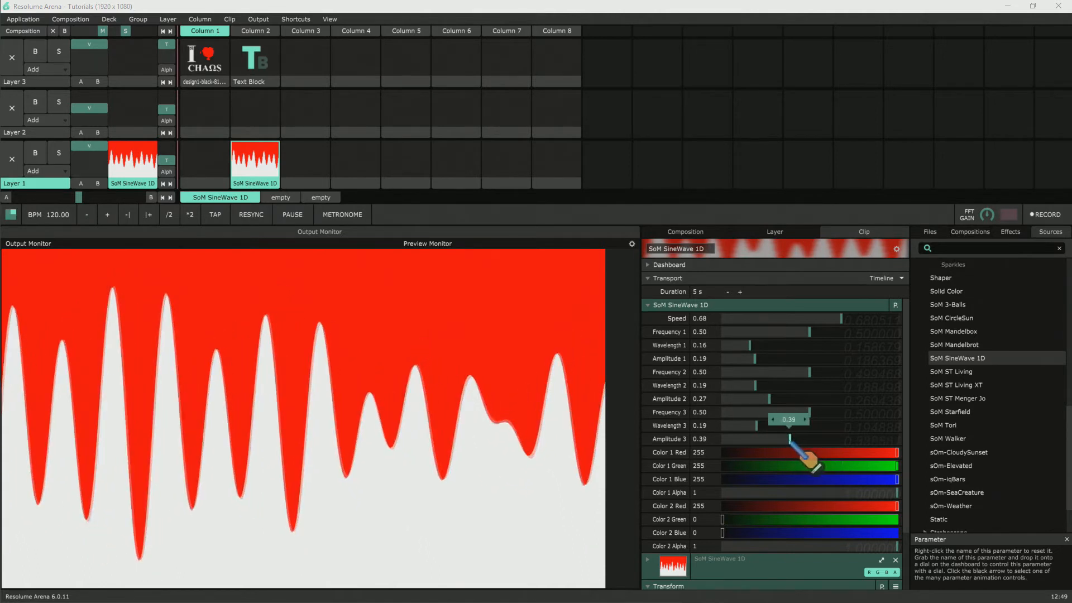
{"action": "left_click", "coordinate": [252, 56]}
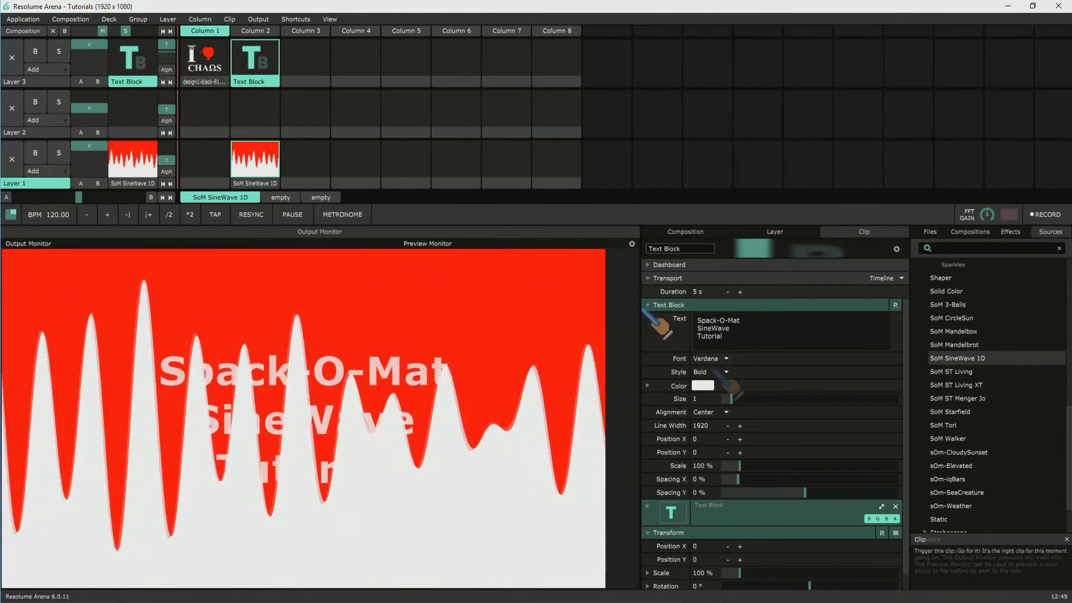
{"action": "scroll", "coordinate": [793, 426], "scroll_direction": "down", "scroll_amount": 1}
Step: Set the SineWave clip's Color 2 to black with Red, Green and Blue at 0, and Color 1 Alpha to 0.99
{"action": "left_click", "coordinate": [252, 168]}
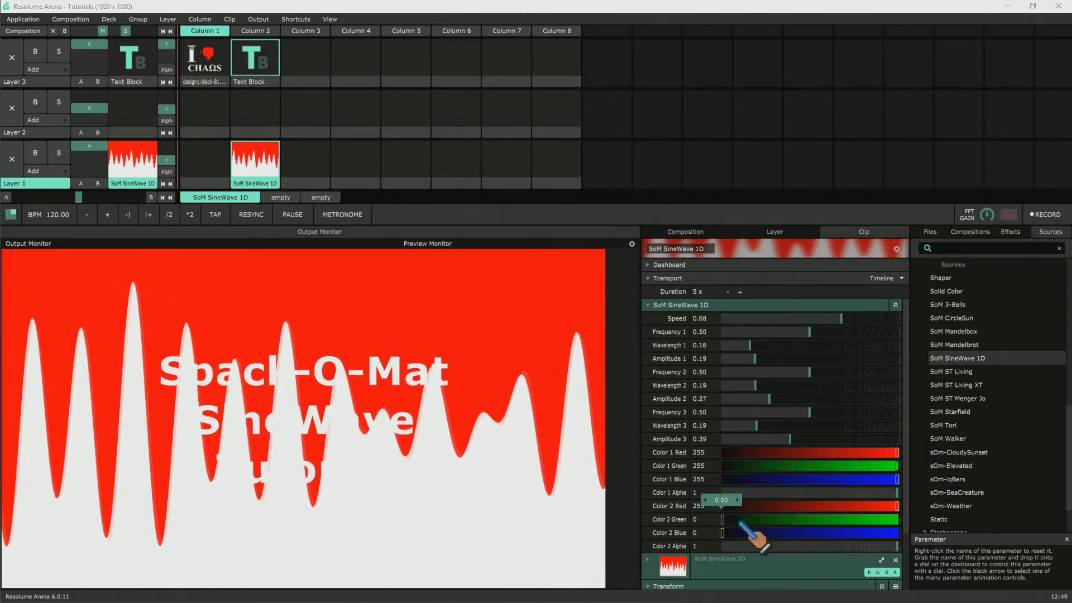
{"action": "left_click_drag", "start_coordinate": [732, 520], "coordinate": [880, 520]}
{"action": "left_click_drag", "start_coordinate": [732, 532], "coordinate": [637, 536]}
{"action": "left_click_drag", "start_coordinate": [883, 520], "coordinate": [697, 520]}
{"action": "left_click_drag", "start_coordinate": [896, 492], "coordinate": [676, 513]}
{"action": "left_click_drag", "start_coordinate": [892, 492], "coordinate": [934, 496]}
Step: Make the SineWave's Color 1 pure red with Red 255, Green 0 and Blue 0
{"action": "left_click_drag", "start_coordinate": [897, 452], "coordinate": [679, 471]}
{"action": "left_click_drag", "start_coordinate": [897, 465], "coordinate": [683, 471]}
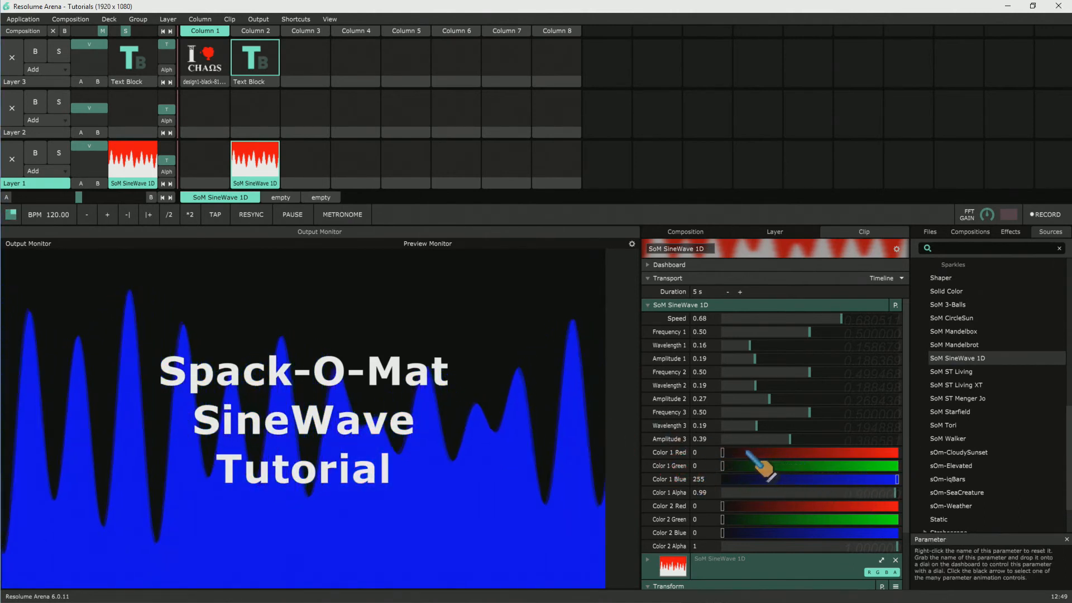
{"action": "left_click_drag", "start_coordinate": [751, 453], "coordinate": [918, 445]}
{"action": "left_click_drag", "start_coordinate": [887, 481], "coordinate": [486, 305]}
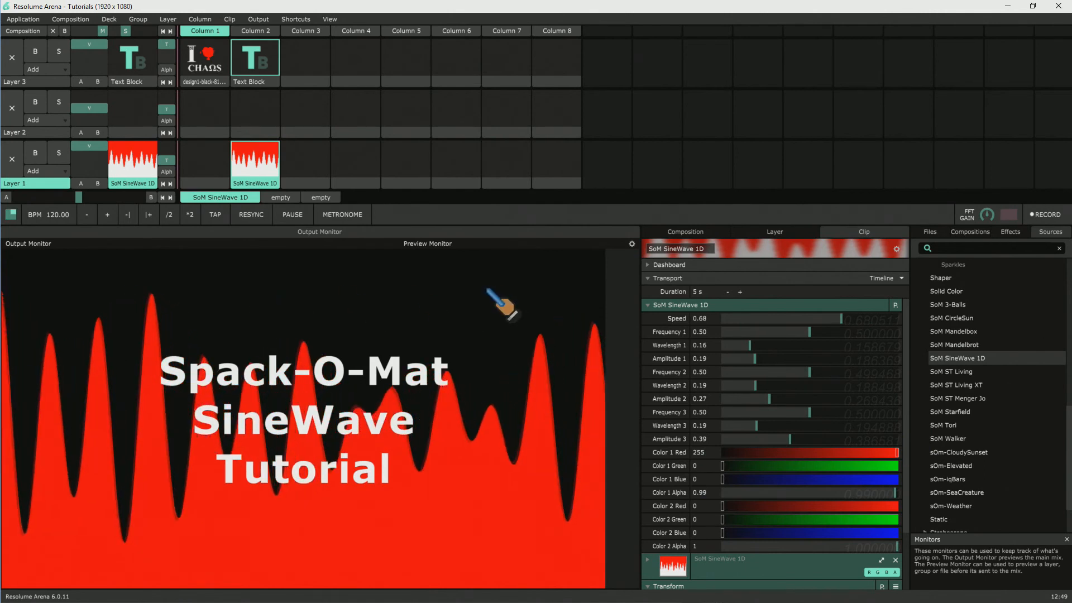